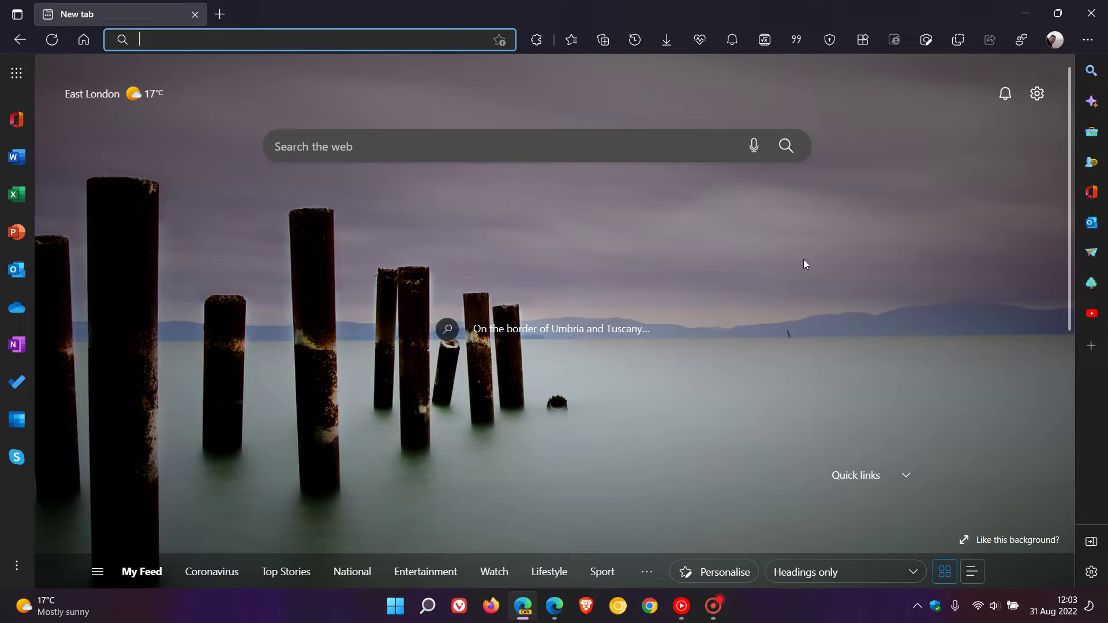
Open a second new tab beside the first, showing the default start page
left_click(219, 14)
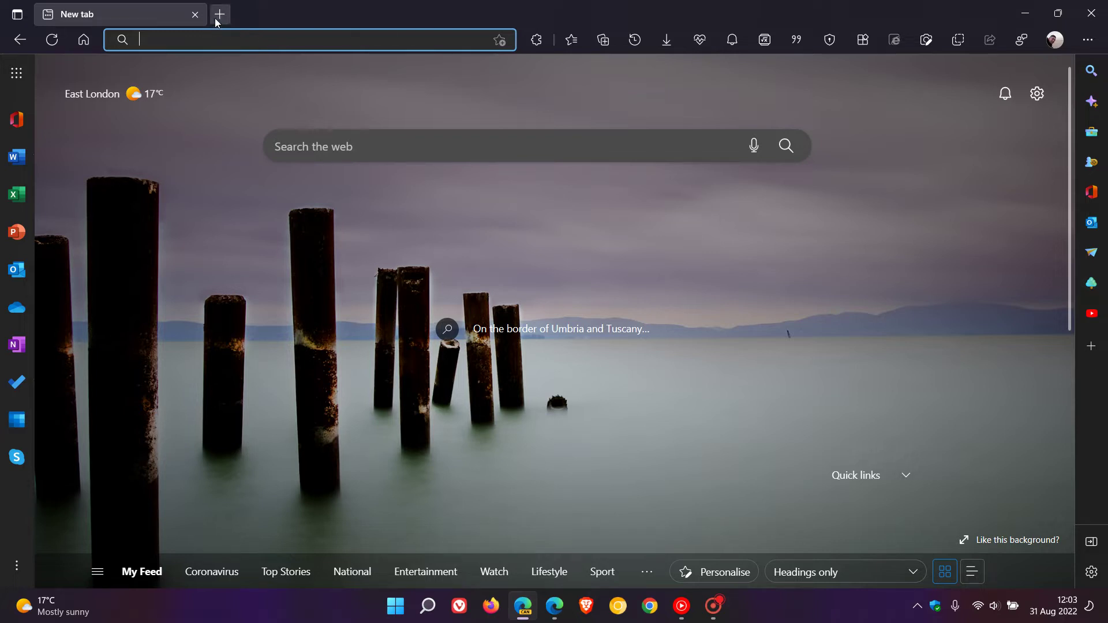
Open sample.pdf from Other favourites in the second tab
left_click(572, 45)
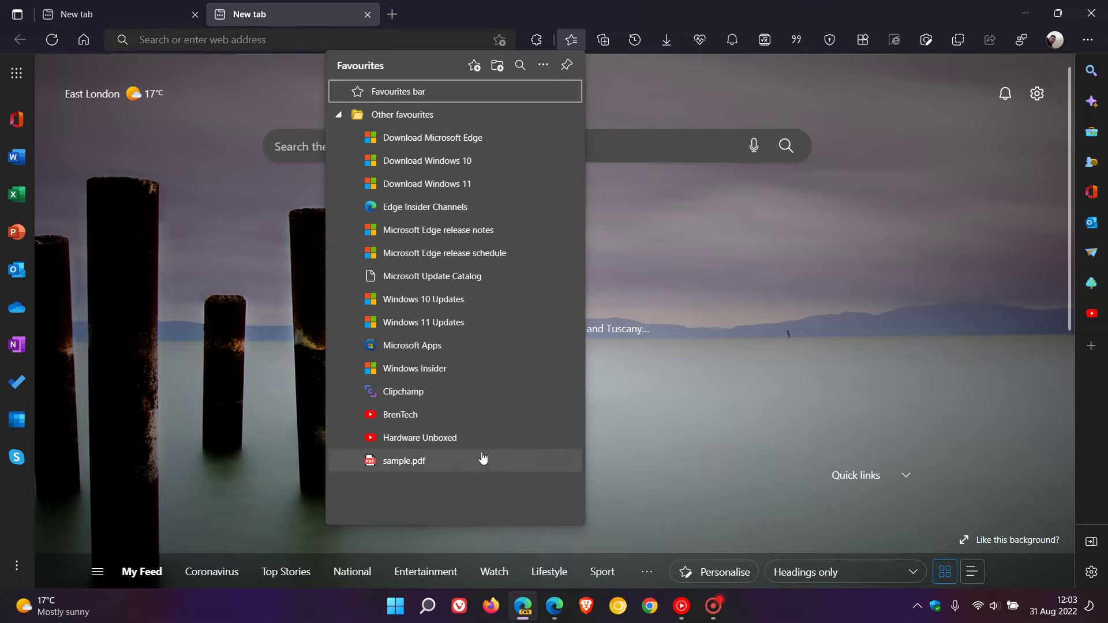
left_click(481, 463)
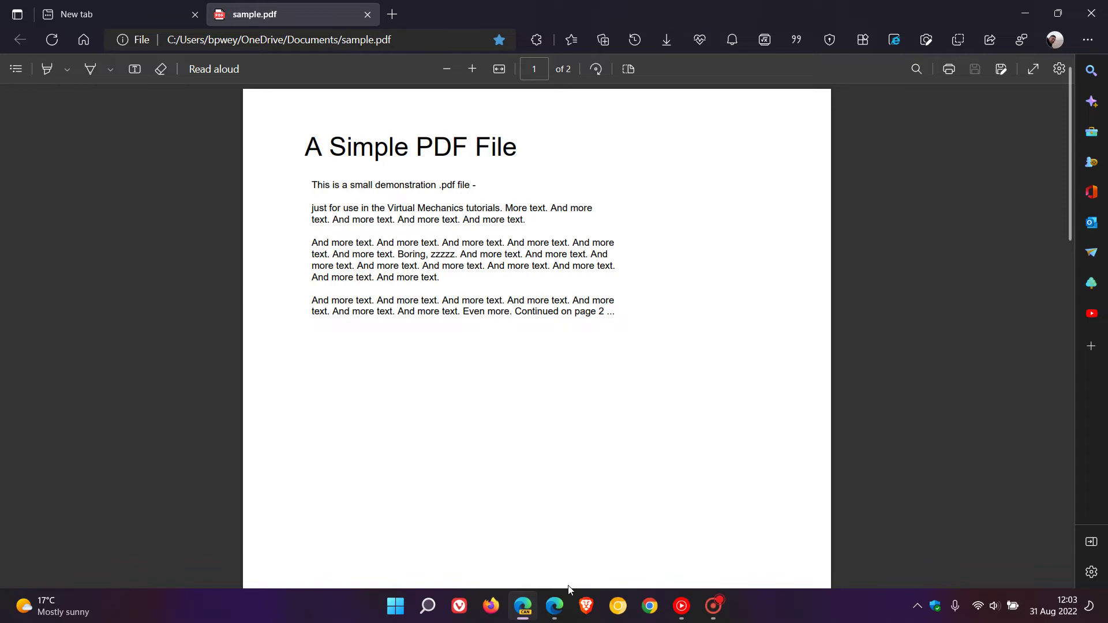
left_click(558, 613)
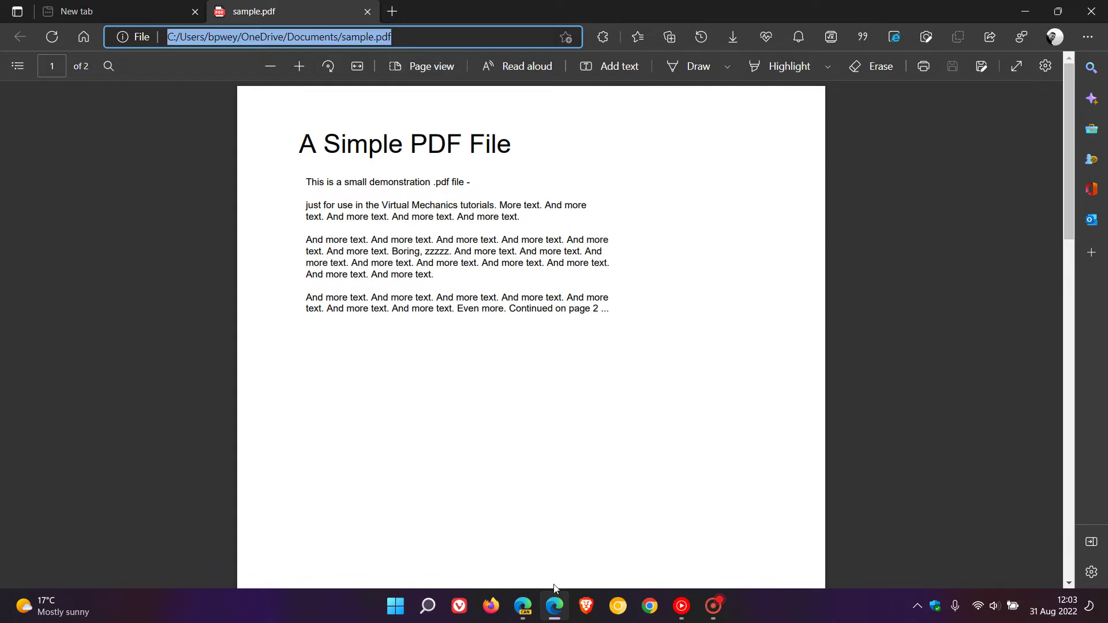
left_click(523, 608)
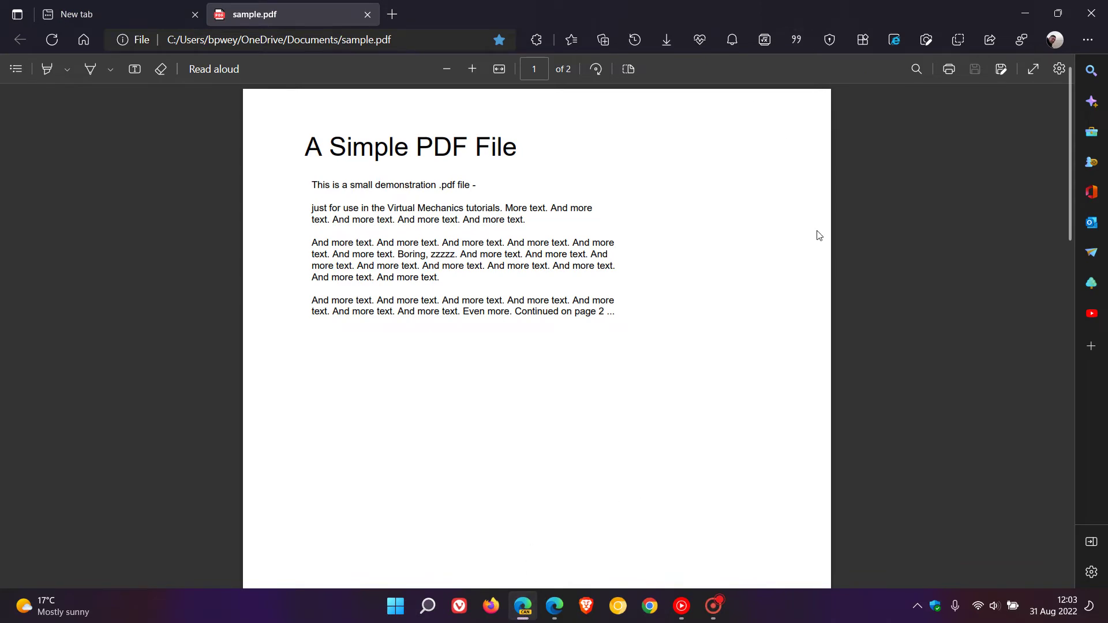
Restore down both Edge windows, bring the Canary window forward and maximize it
left_click(1057, 13)
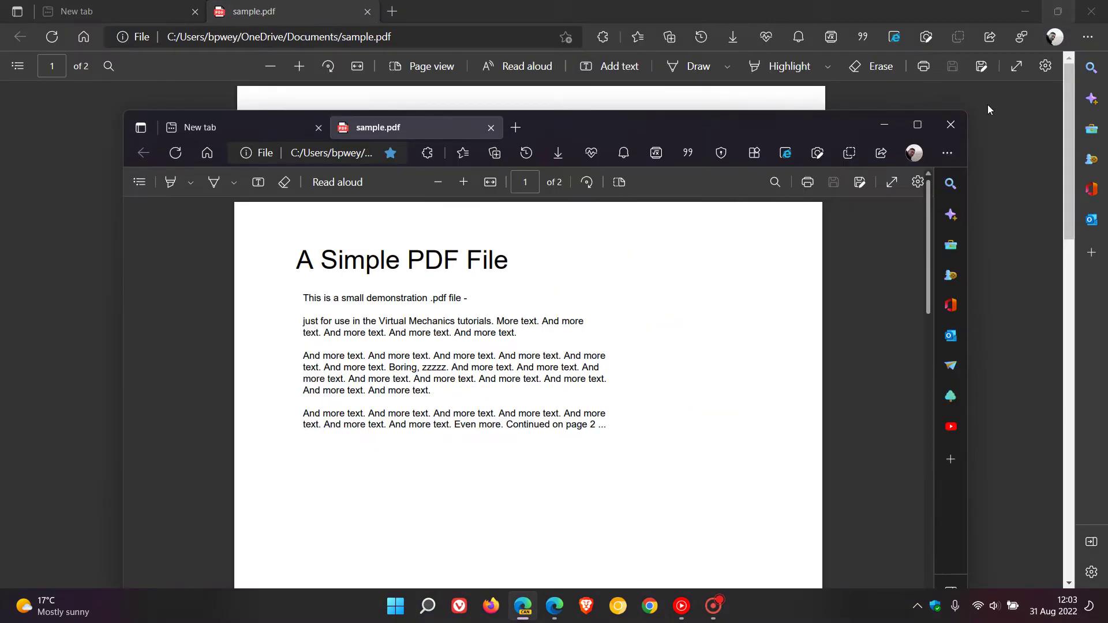
left_click(1059, 9)
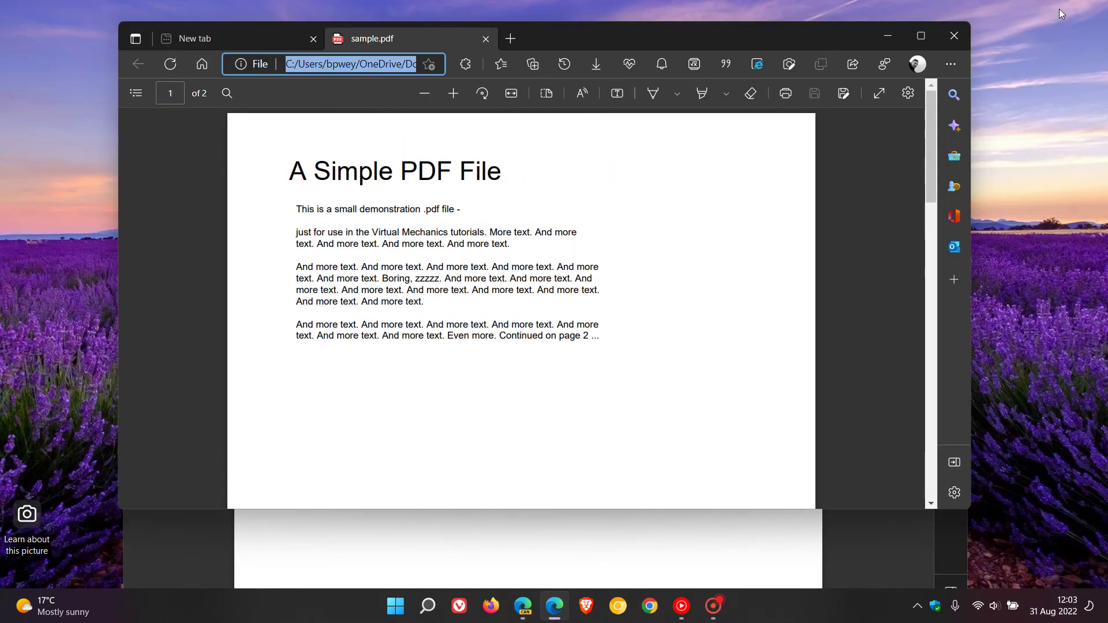
left_click(654, 556)
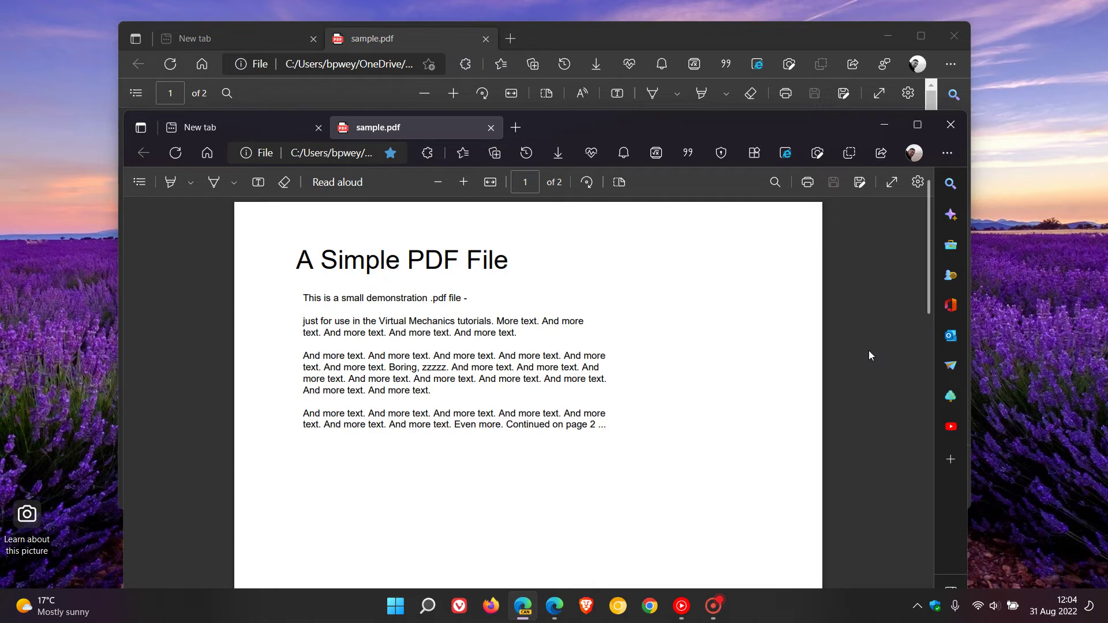
left_click(919, 126)
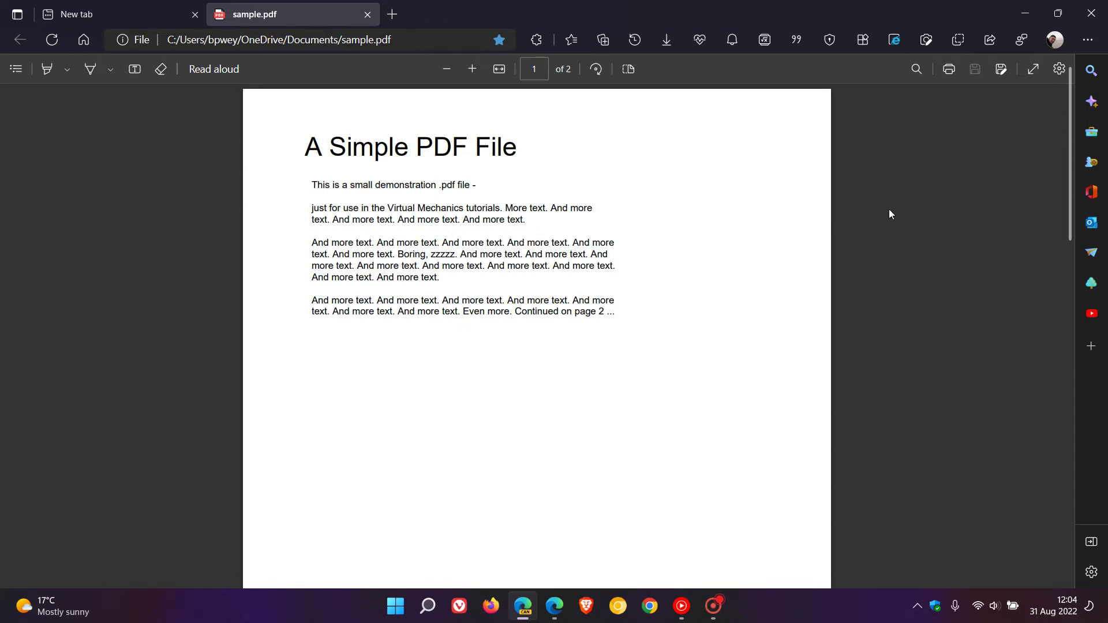
Switch to the first tab's New tab page
left_click(143, 15)
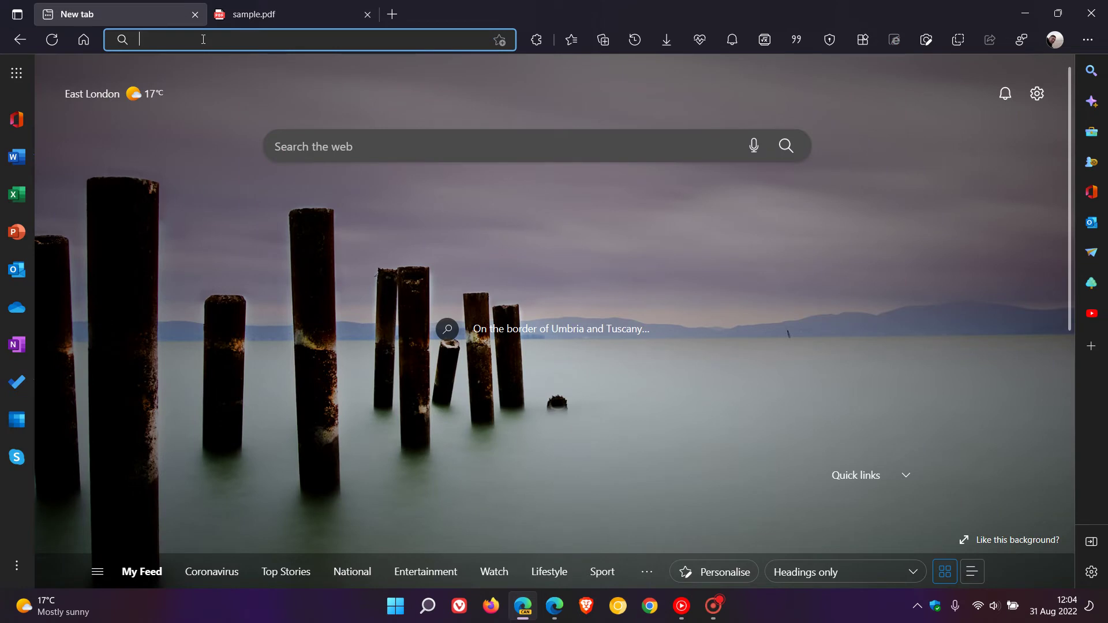
type("e")
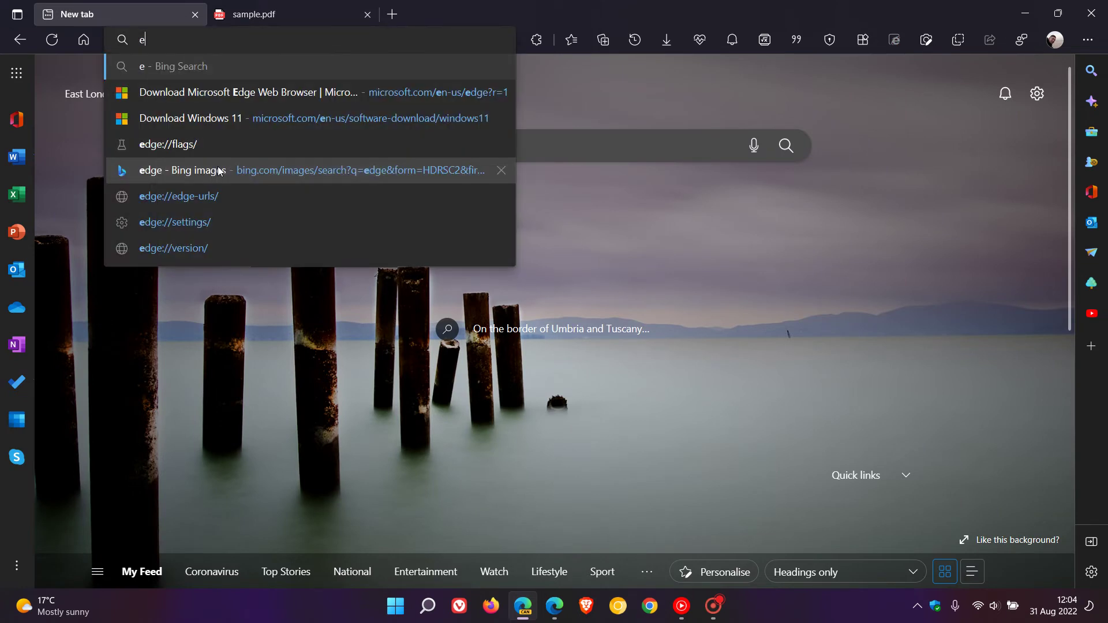
type("flags")
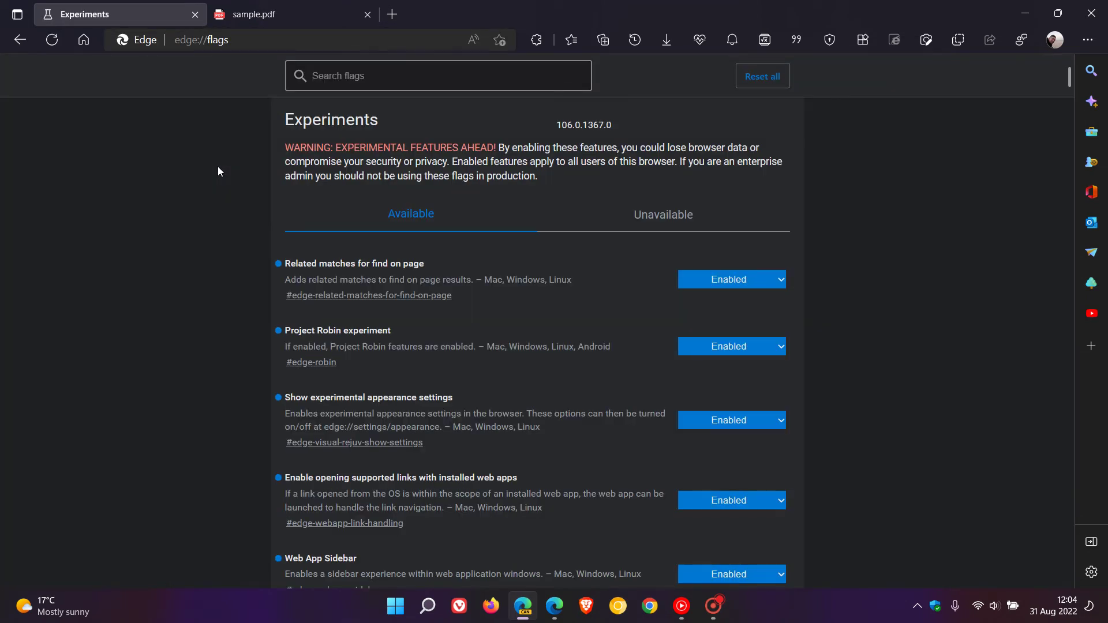
type("n")
type("ew ")
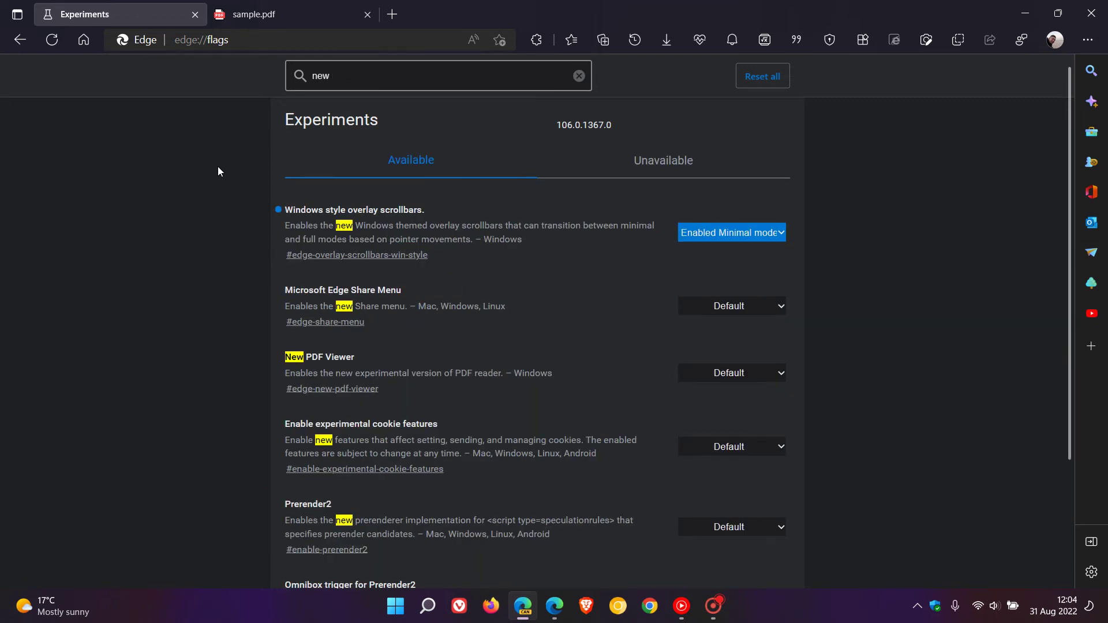
type("pd")
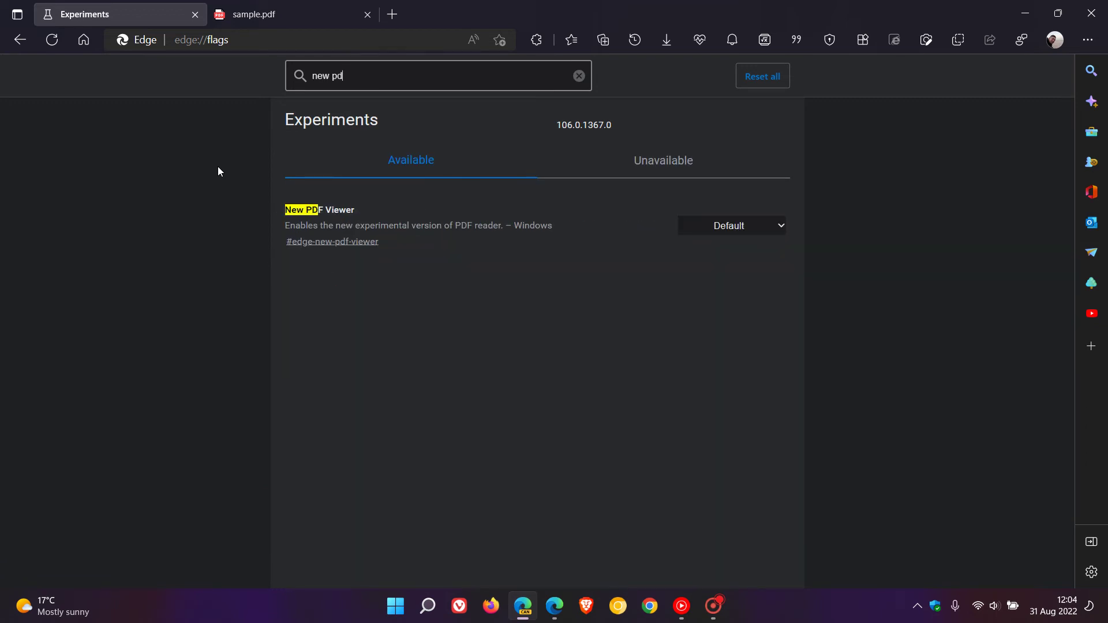
type("f")
Switch back to the sample.pdf tab showing page 1
left_click(301, 10)
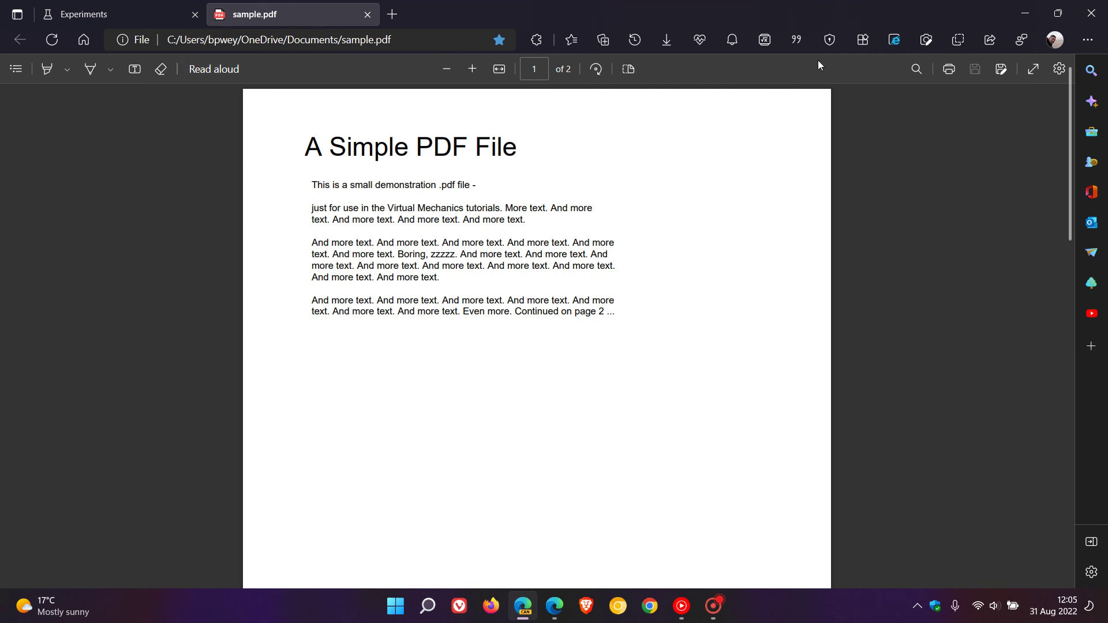
Turn the Experiments flags tab into a fresh New tab page with Home
left_click(151, 6)
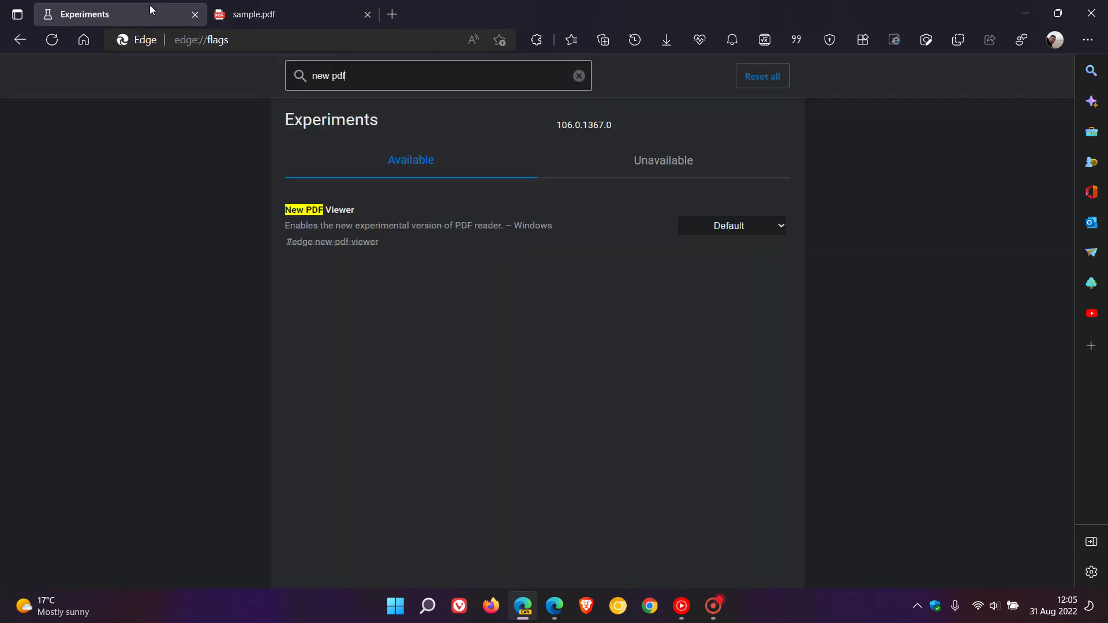
left_click(84, 39)
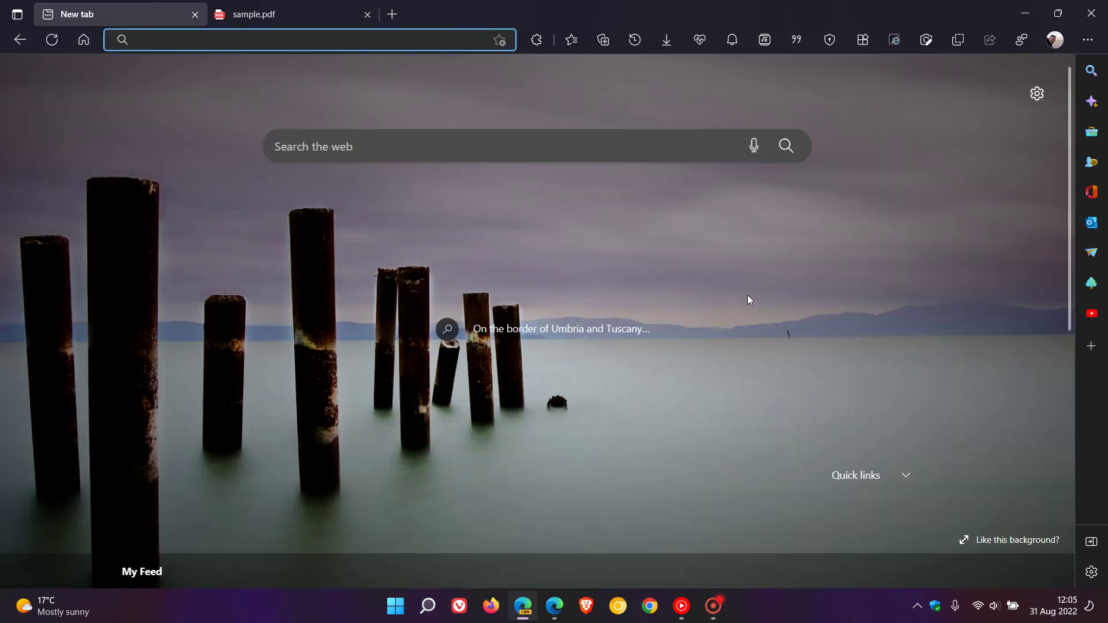